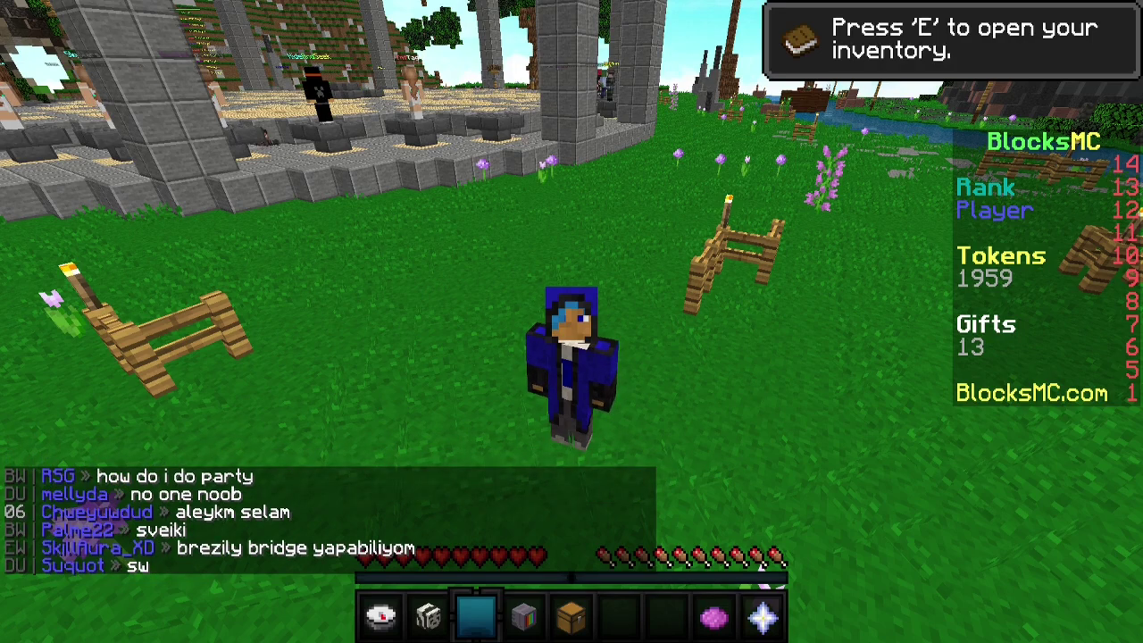
# Choose OptiFine 1.8.9 as the game version in TLauncher.
pyautogui.moveTo(572, 321)
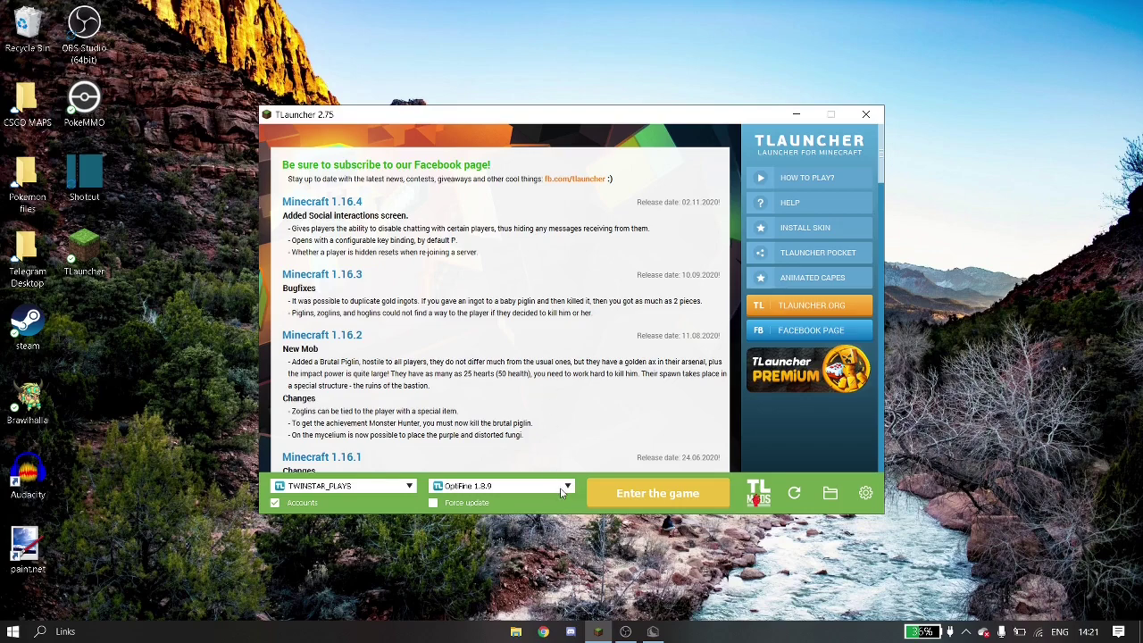
pyautogui.click(562, 493)
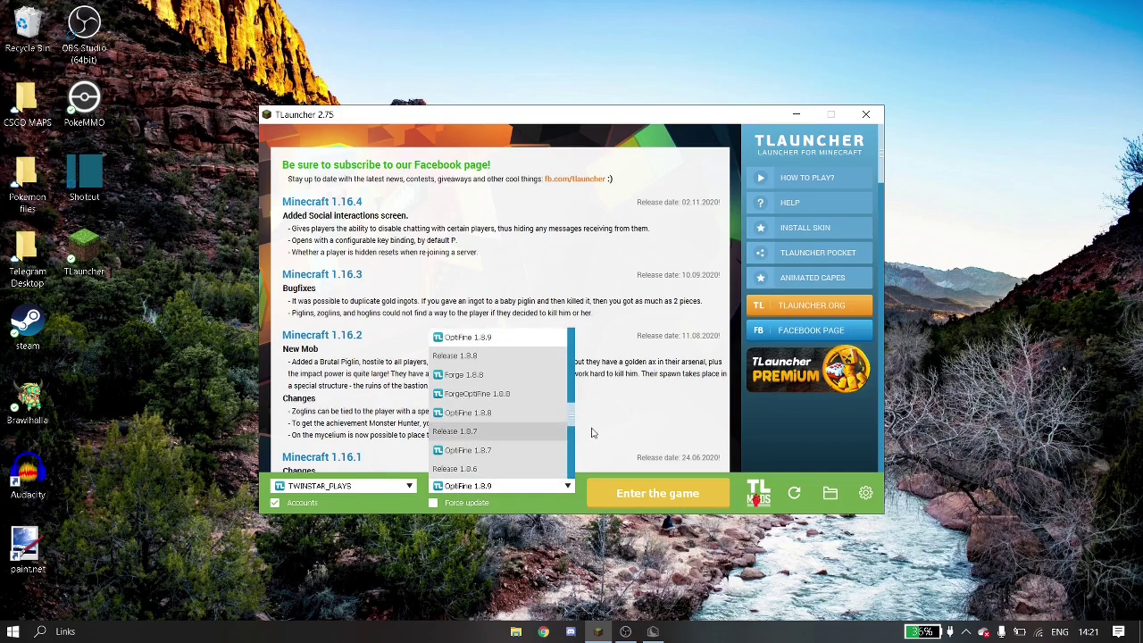
pyautogui.scroll(2, 563, 406)
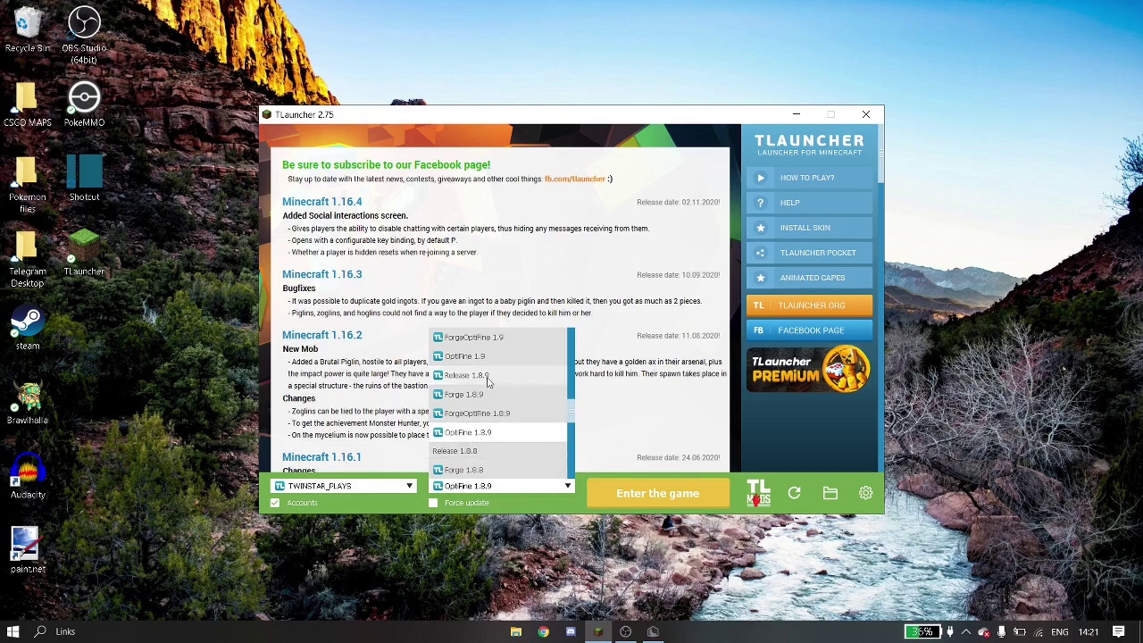
pyautogui.click(492, 448)
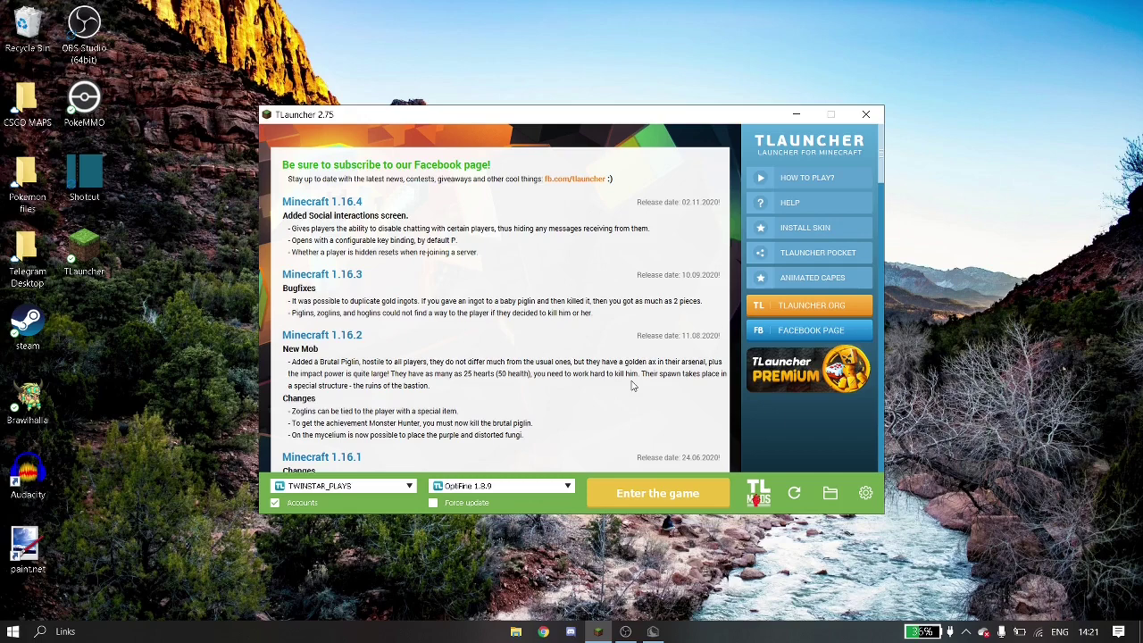
# Switch to Lunar Client and set its allocated memory near the middle of the range, about 2.2 GB.
pyautogui.click(653, 631)
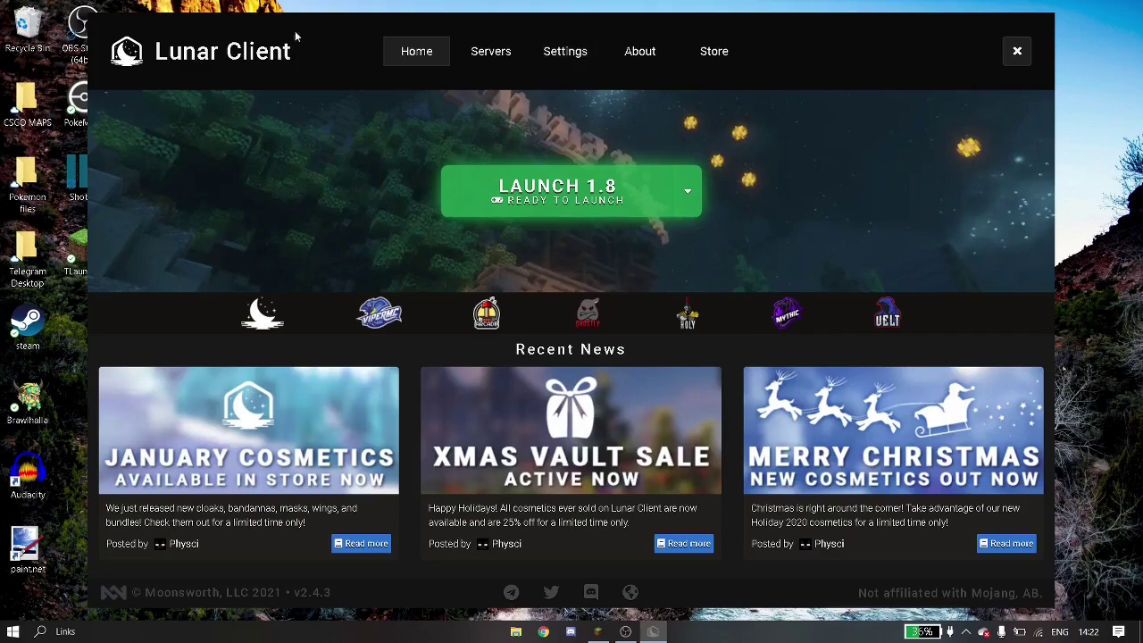
pyautogui.click(551, 56)
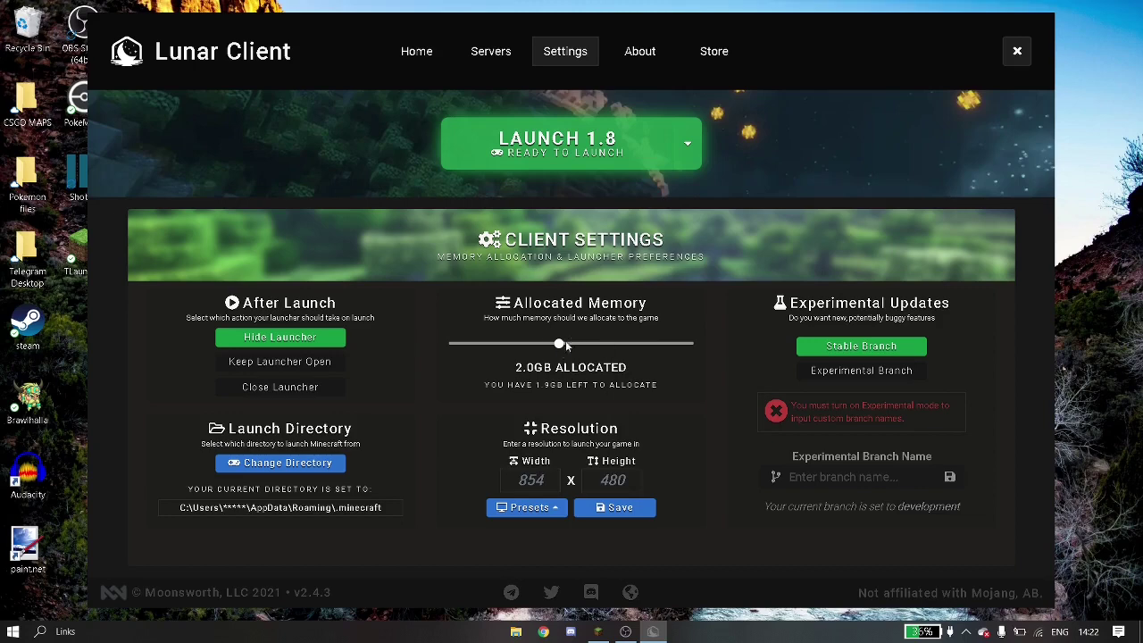
pyautogui.moveTo(566, 346)
pyautogui.mouseDown()
pyautogui.moveTo(643, 349)
pyautogui.moveTo(531, 357)
pyautogui.moveTo(613, 351)
pyautogui.moveTo(551, 353)
pyautogui.moveTo(566, 379)
pyautogui.moveTo(571, 357)
pyautogui.moveTo(705, 359)
pyautogui.moveTo(666, 372)
pyautogui.moveTo(575, 365)
pyautogui.mouseUp()
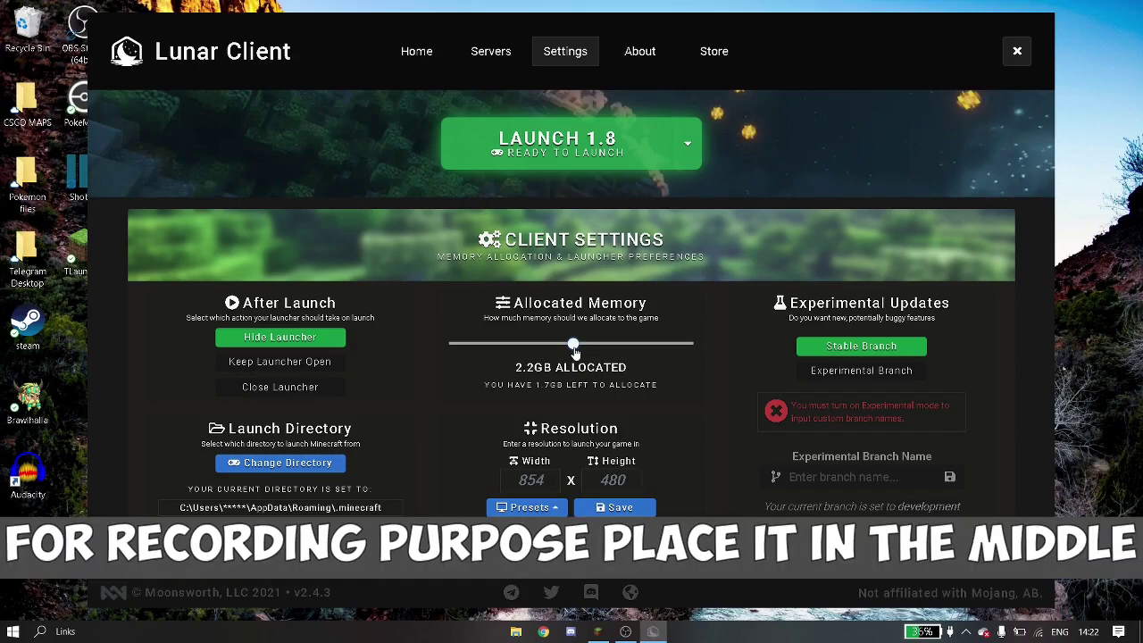
pyautogui.moveTo(574, 348)
pyautogui.mouseDown()
pyautogui.moveTo(657, 359)
pyautogui.moveTo(565, 367)
pyautogui.moveTo(569, 358)
pyautogui.mouseUp()
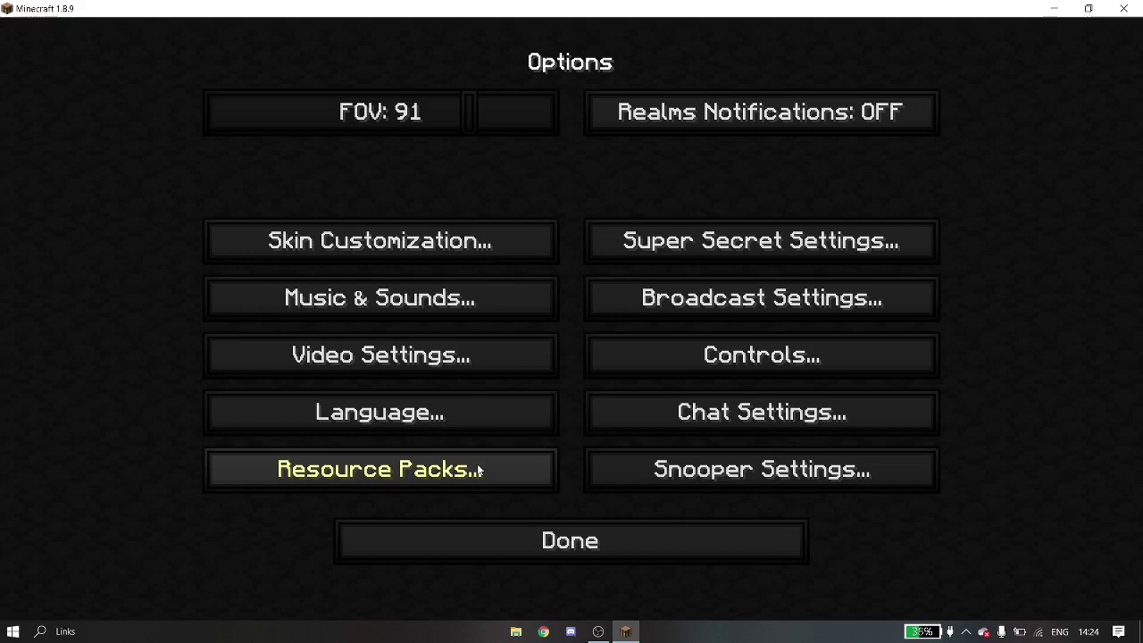
# Look through Minecraft's available and selected resource packs and close the list with the current selection.
pyautogui.click(479, 471)
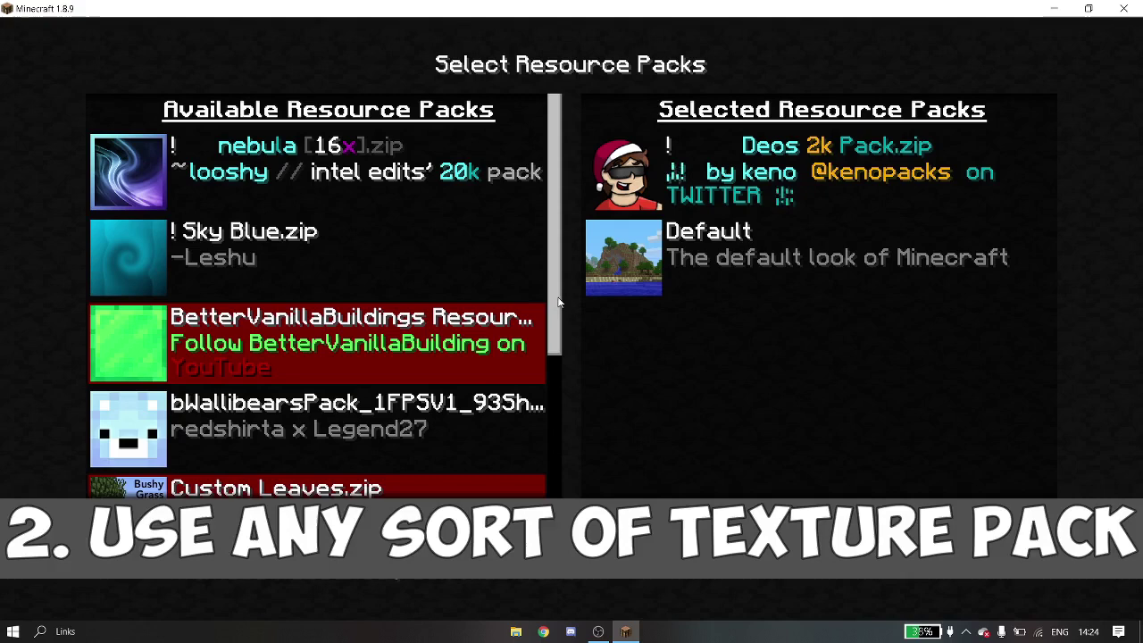
pyautogui.moveTo(555, 349); pyautogui.dragTo(534, 225)
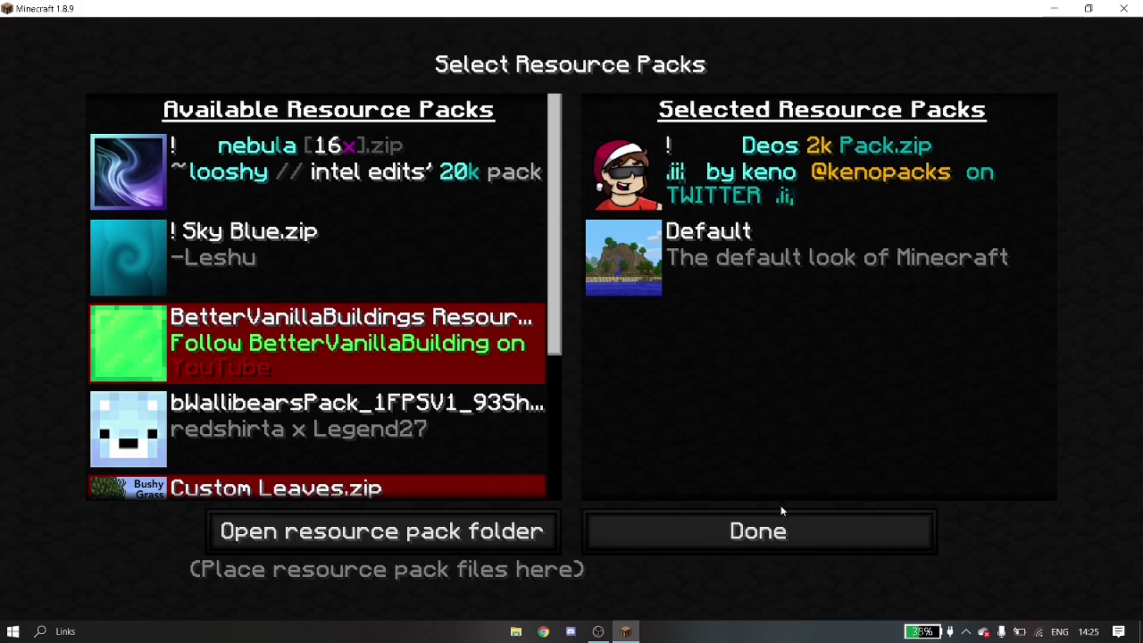
pyautogui.moveTo(554, 335)
pyautogui.mouseDown()
pyautogui.moveTo(563, 487)
pyautogui.moveTo(563, 343)
pyautogui.mouseUp()
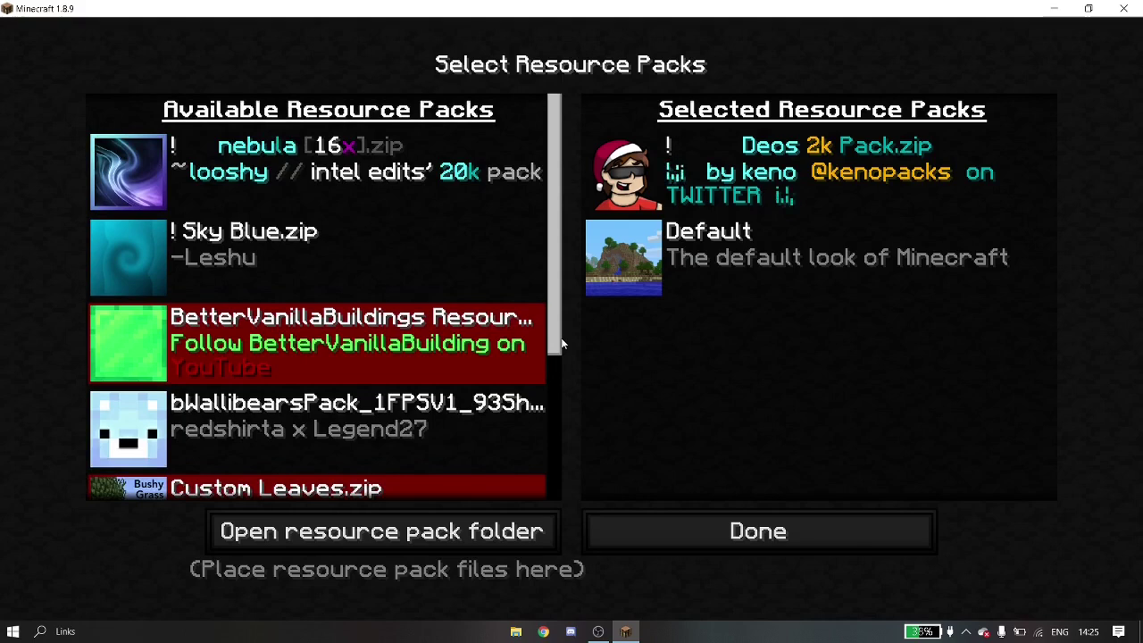
pyautogui.click(768, 534)
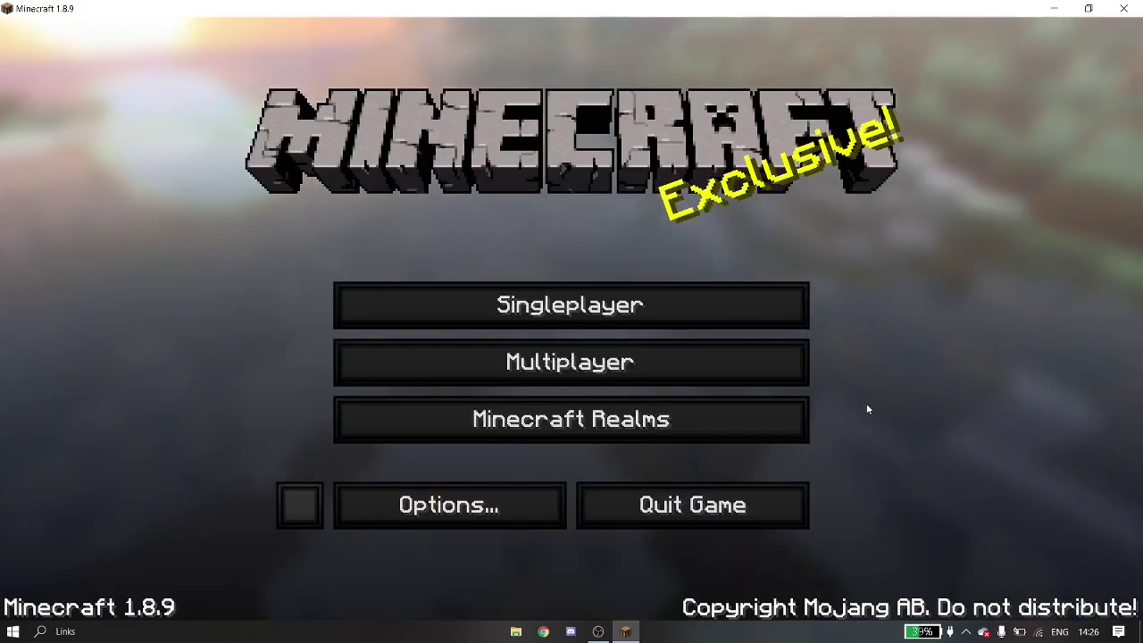
# Set the render distance to 6 Short+ in Minecraft's video settings.
pyautogui.click(525, 500)
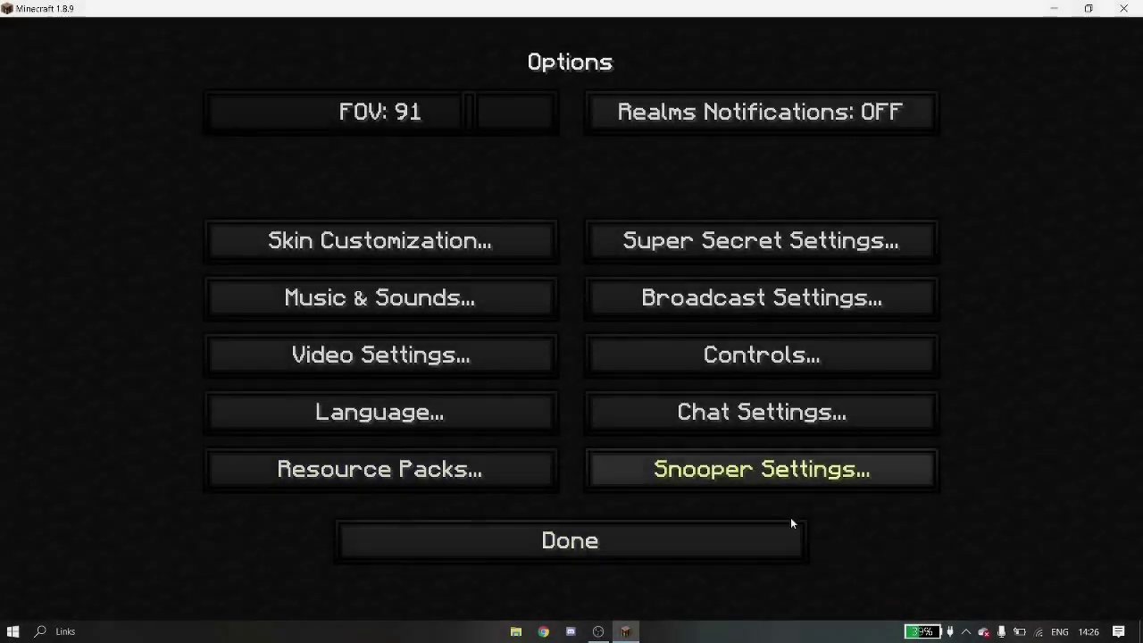
pyautogui.click(461, 357)
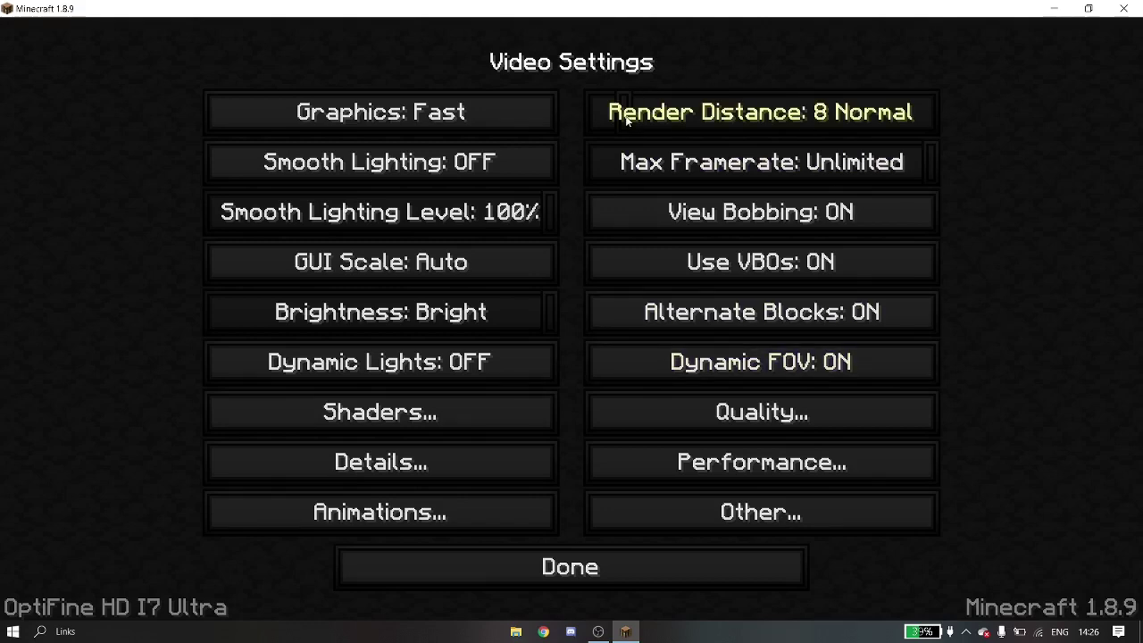
pyautogui.moveTo(628, 121)
pyautogui.mouseDown()
pyautogui.moveTo(613, 116)
pyautogui.moveTo(625, 119)
pyautogui.mouseUp()
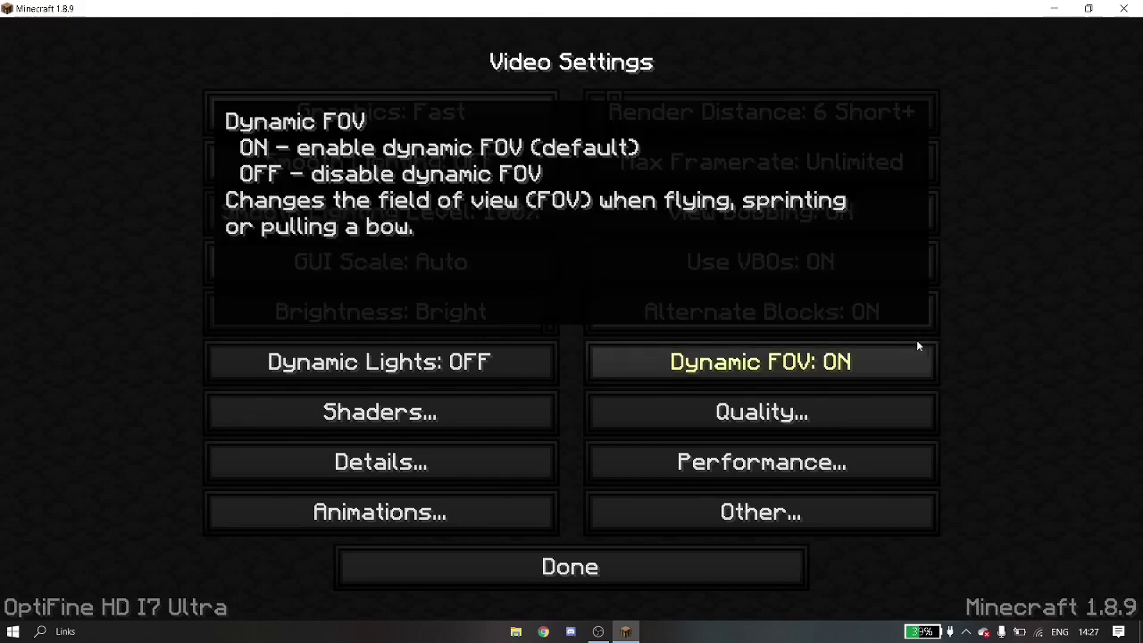
# Review the Quality, Performance and Other groups of the video settings.
pyautogui.click(863, 410)
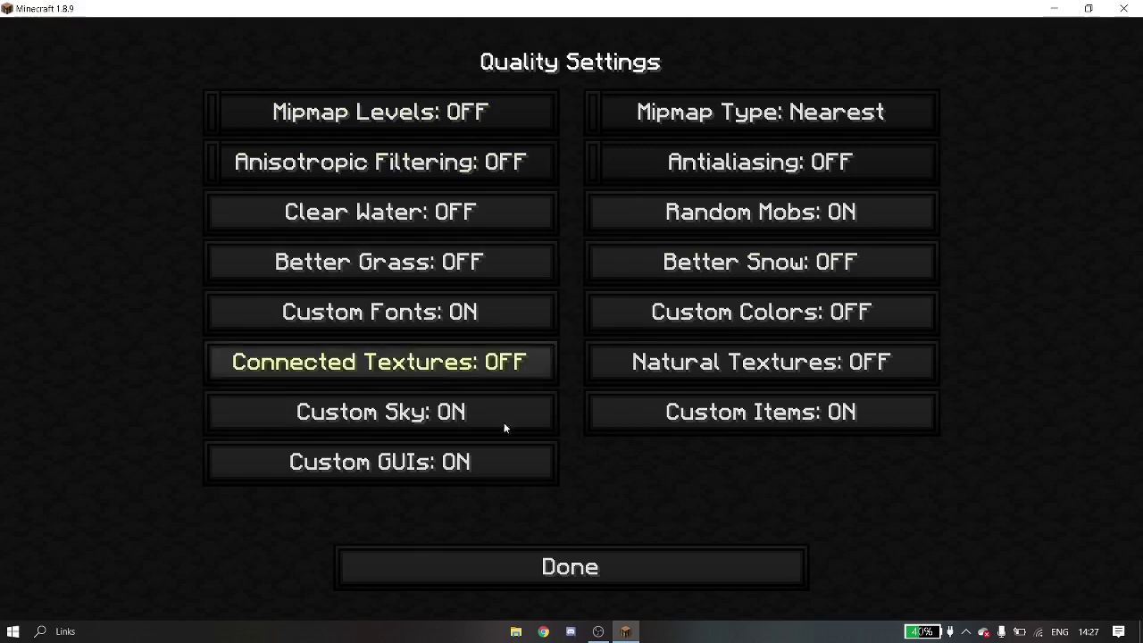
pyautogui.click(771, 573)
pyautogui.click(731, 475)
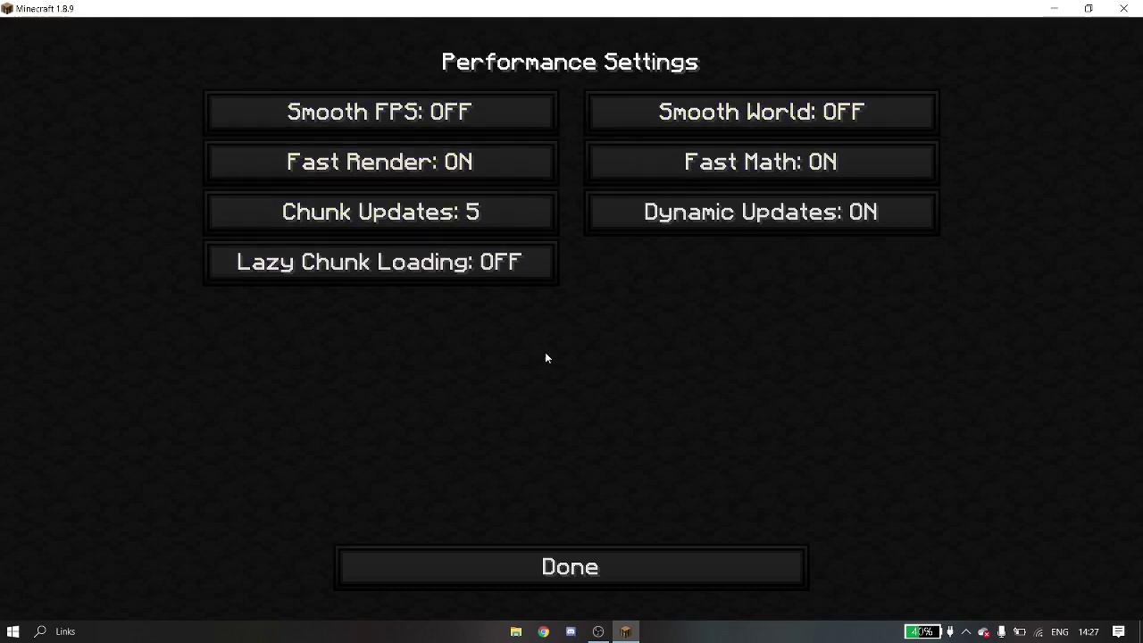
pyautogui.click(604, 549)
pyautogui.click(739, 505)
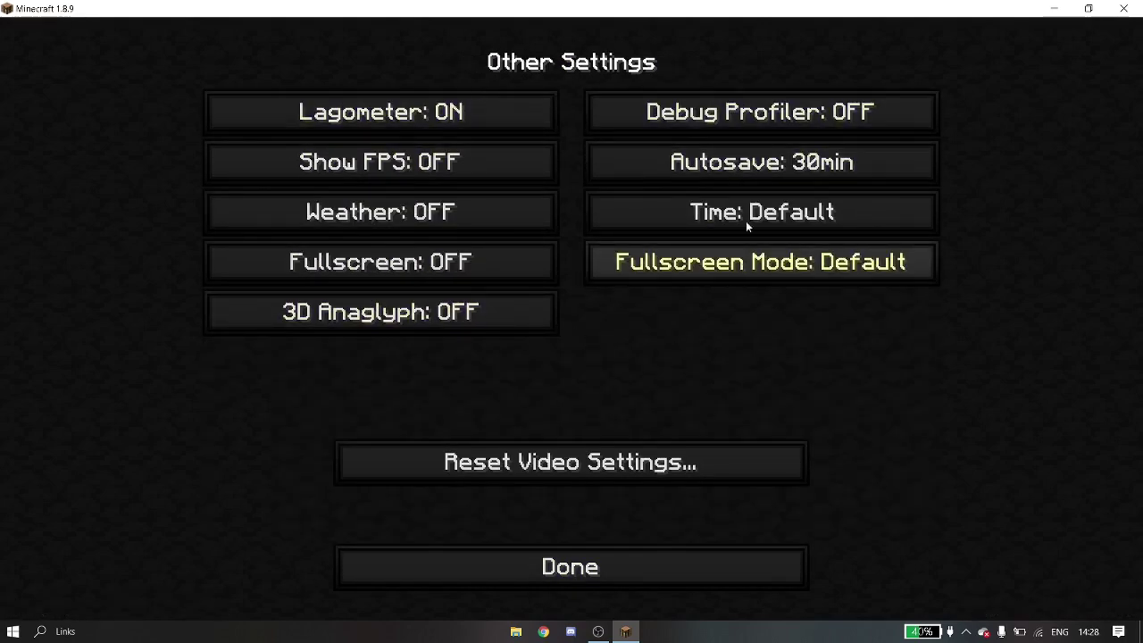
pyautogui.click(624, 558)
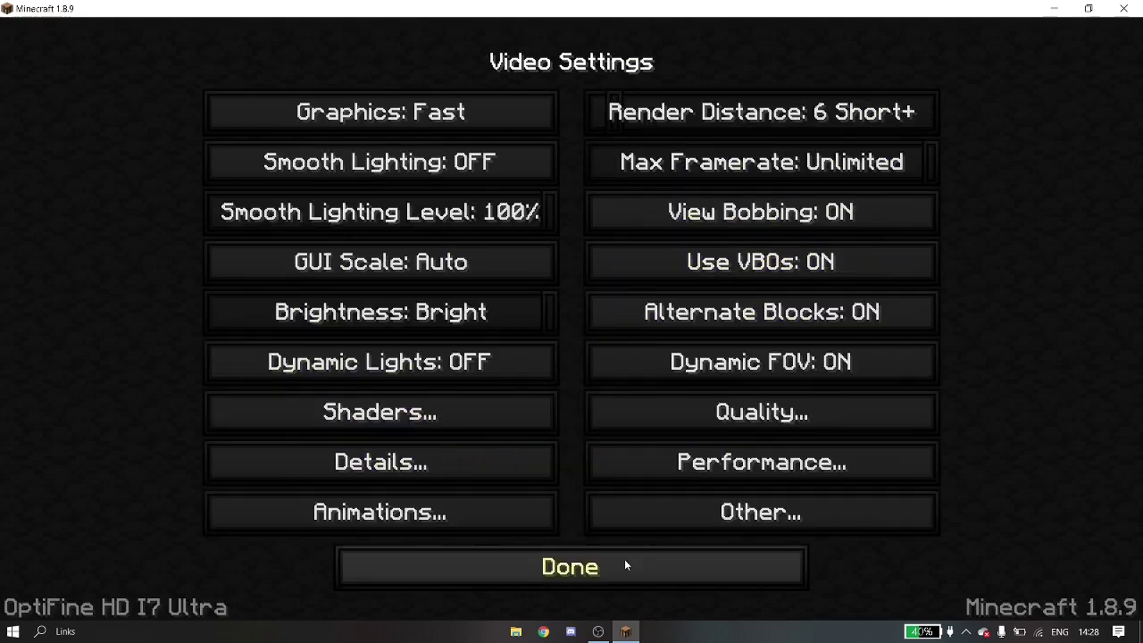
# Review the Animations and Details groups of the video settings and leave the options.
pyautogui.click(488, 522)
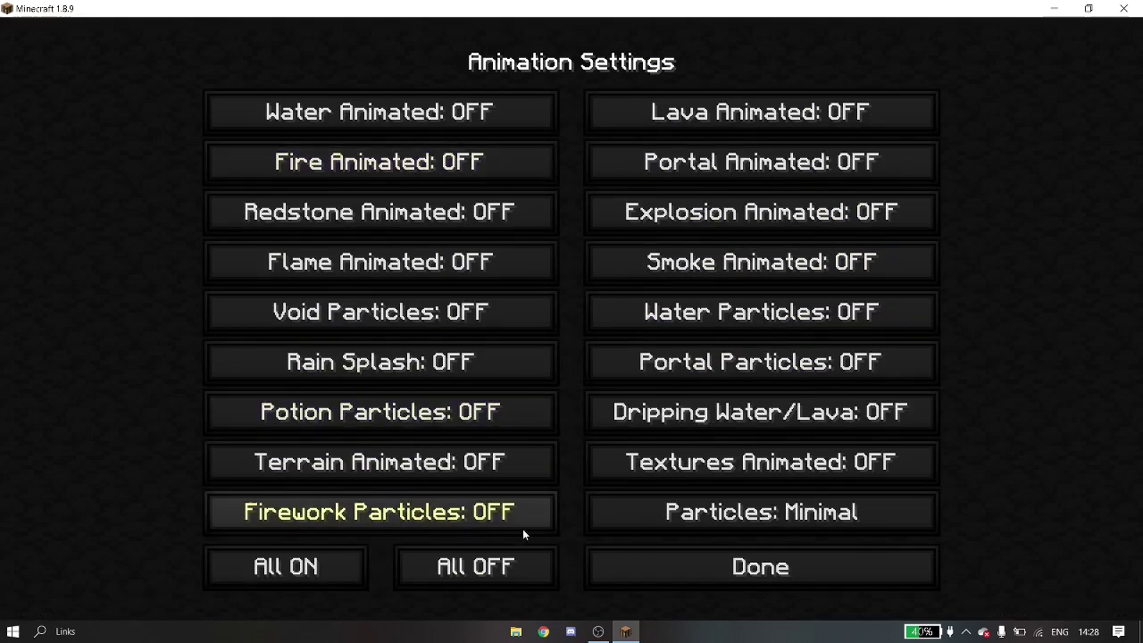
pyautogui.click(648, 575)
pyautogui.click(449, 461)
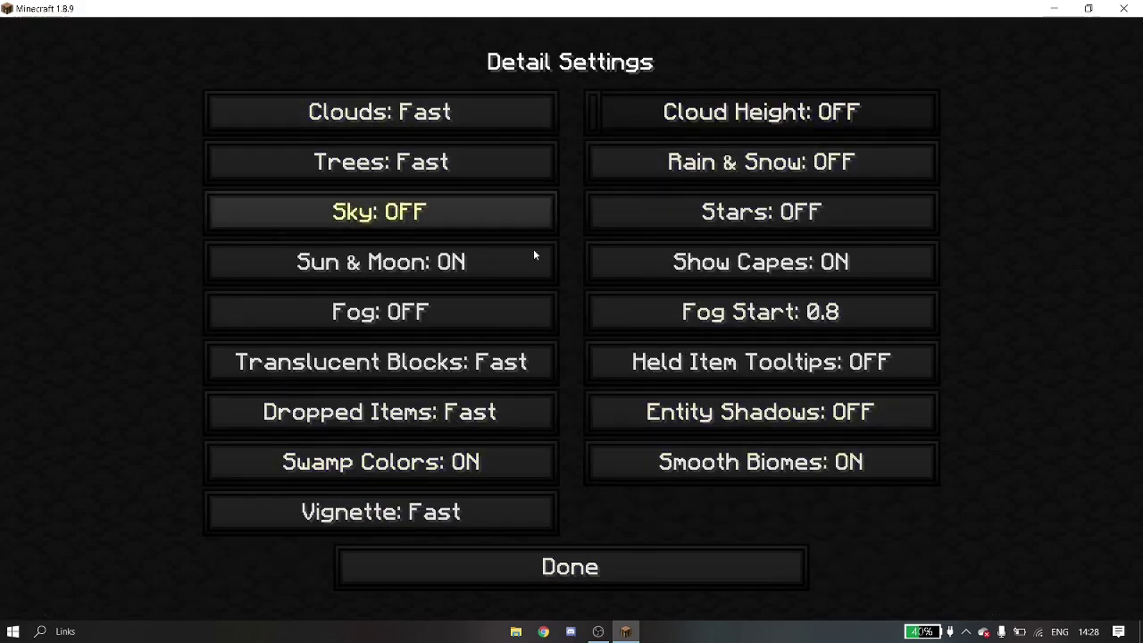
pyautogui.click(627, 572)
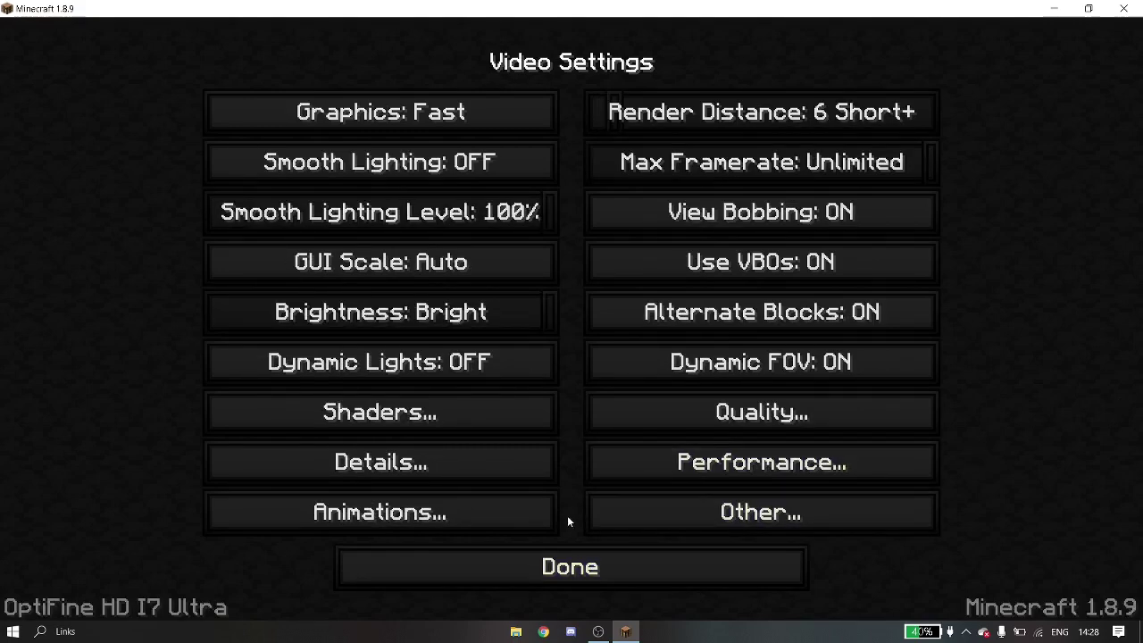
pyautogui.click(532, 509)
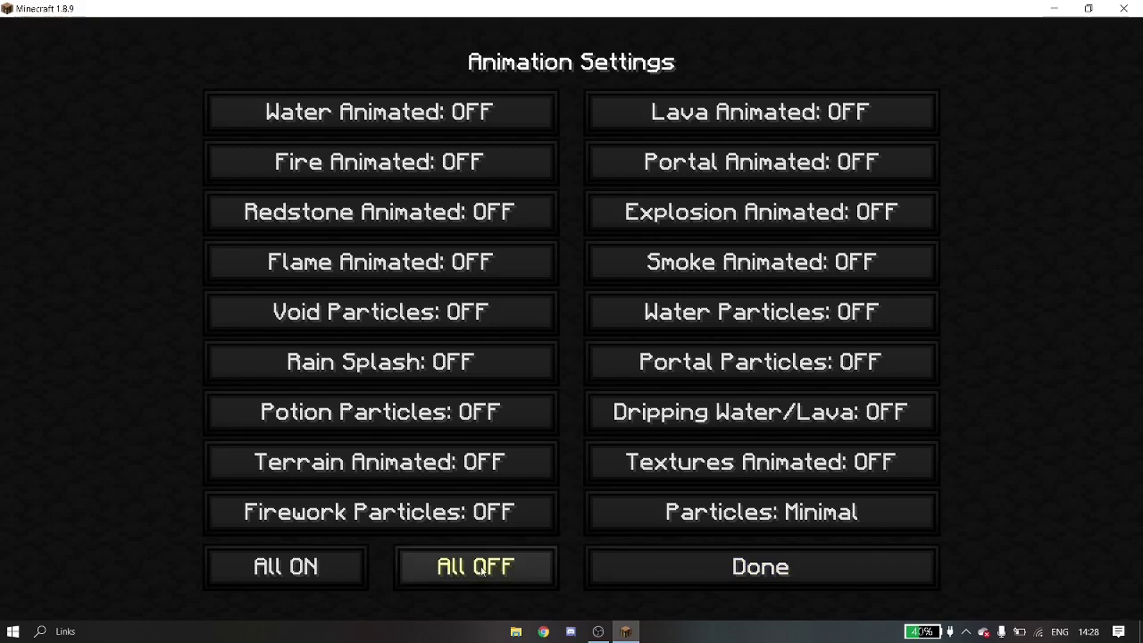
pyautogui.click(649, 579)
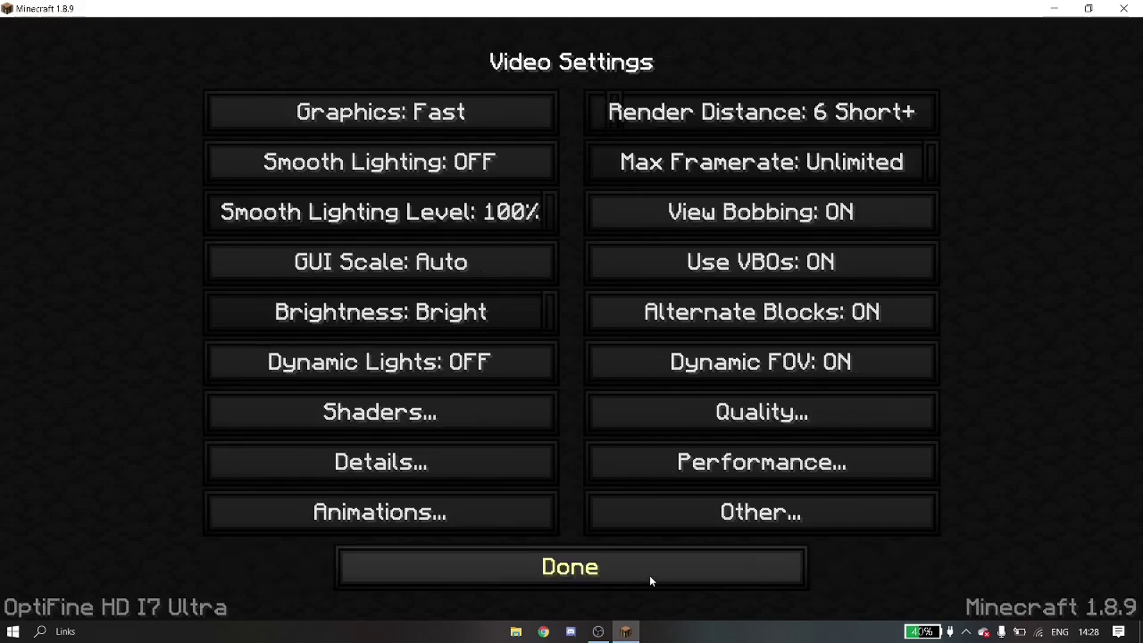
pyautogui.click(702, 566)
pyautogui.press('Escape')
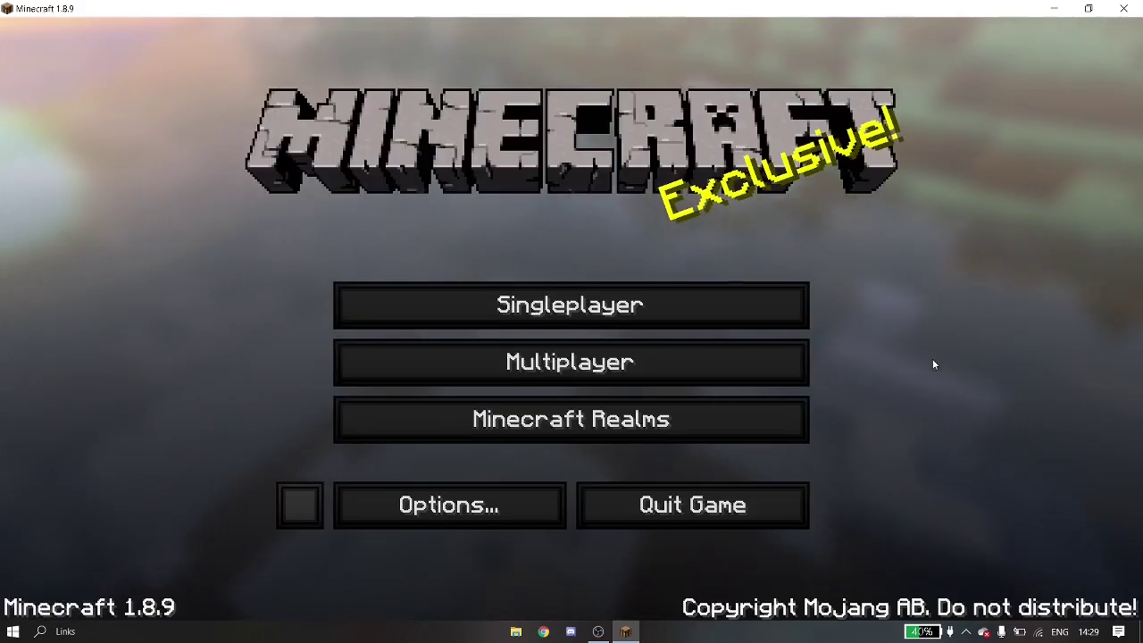
# Examine the fullscreen option in the Other video settings and exit the video settings.
pyautogui.click(470, 514)
pyautogui.click(625, 502)
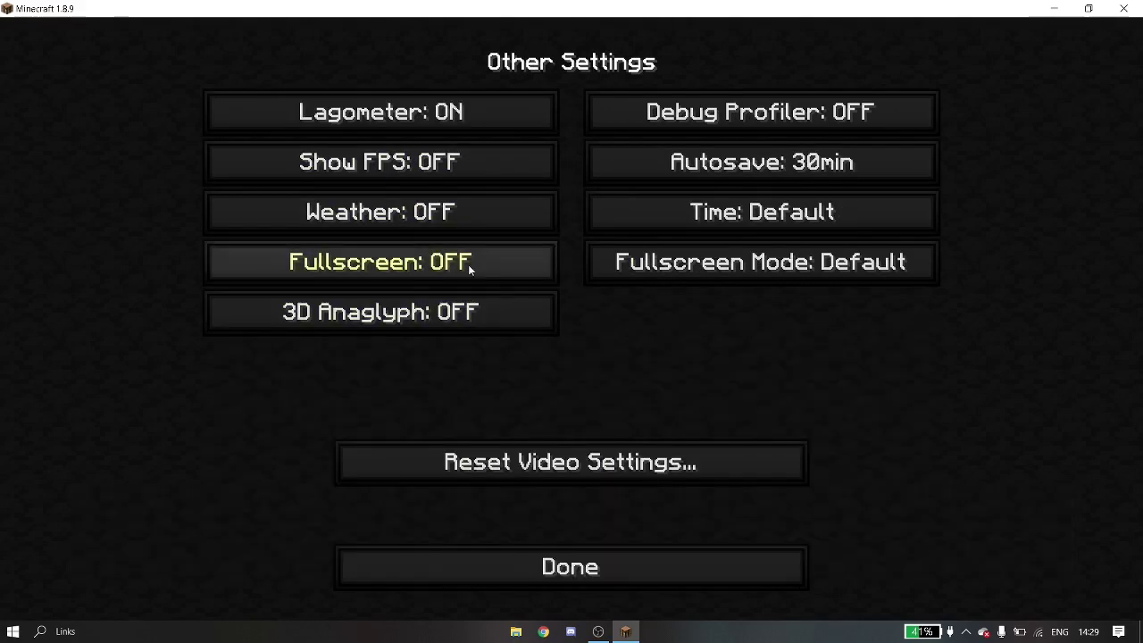
pyautogui.moveTo(468, 264)
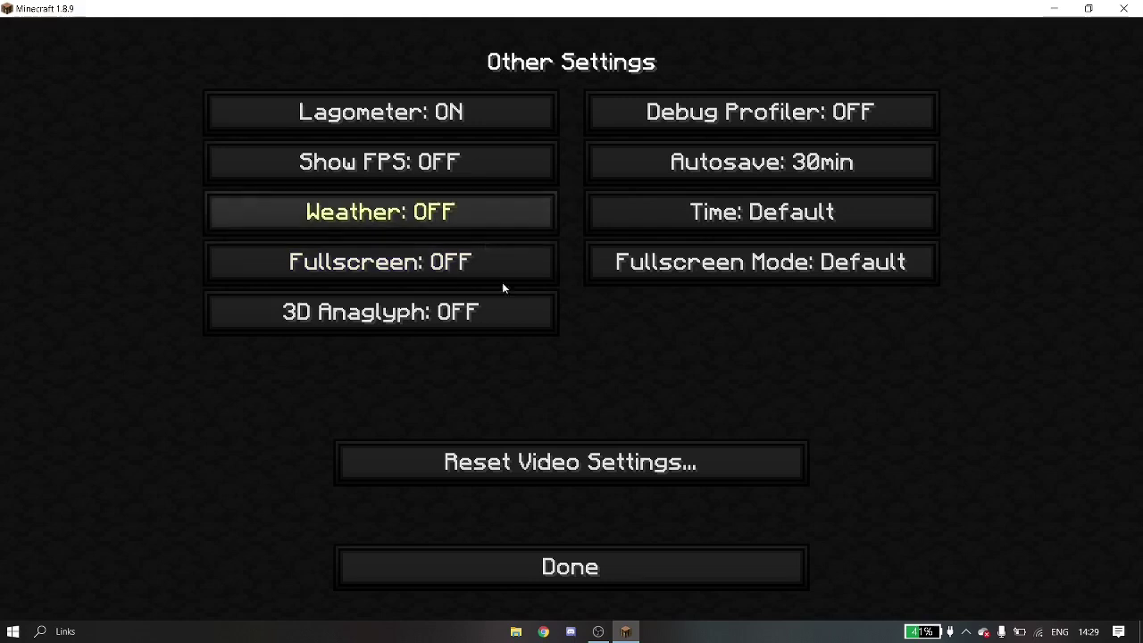
pyautogui.moveTo(511, 266)
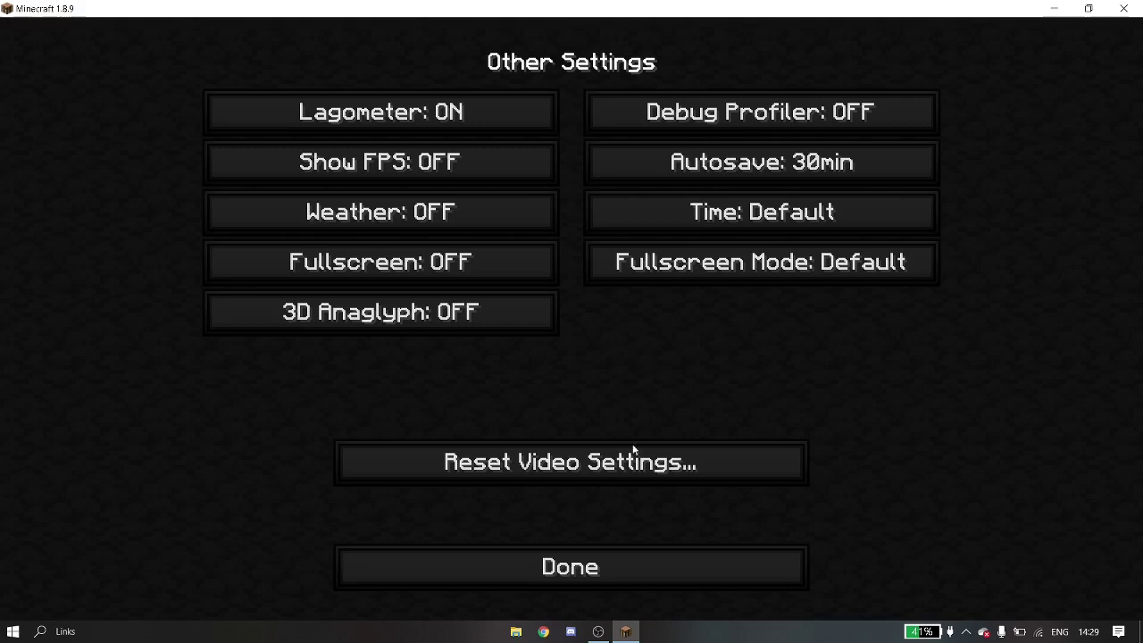
pyautogui.click(617, 568)
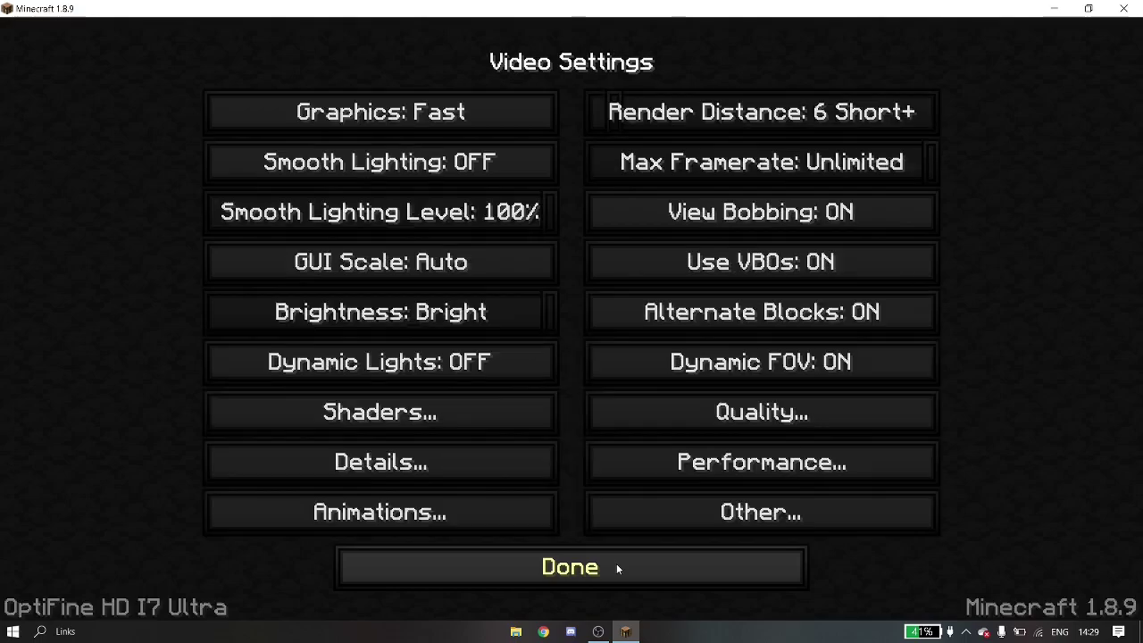
pyautogui.press('Escape')
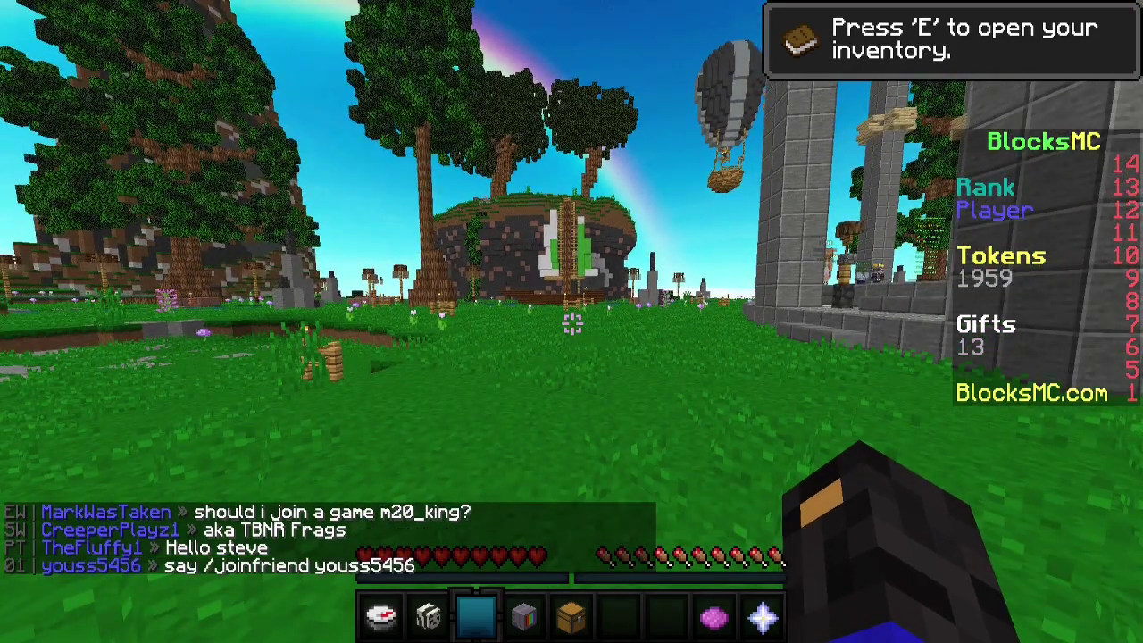
# Check the frame rate with the debug overlay while walking and jumping across the server lobby, and hide the overlay.
pyautogui.press('F3')
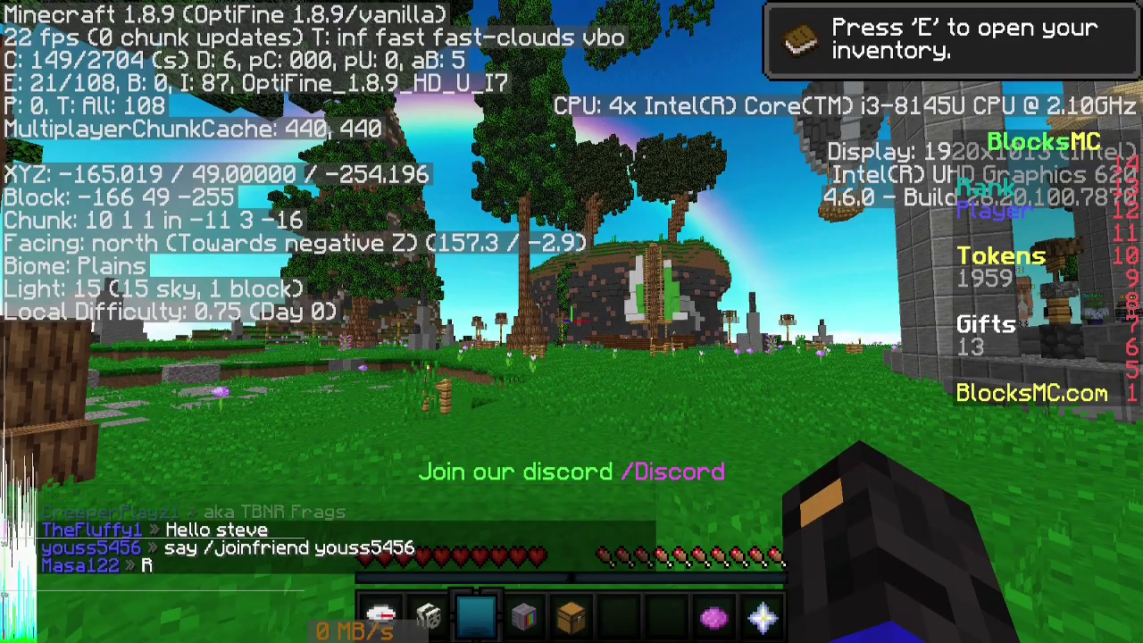
pyautogui.press('w')
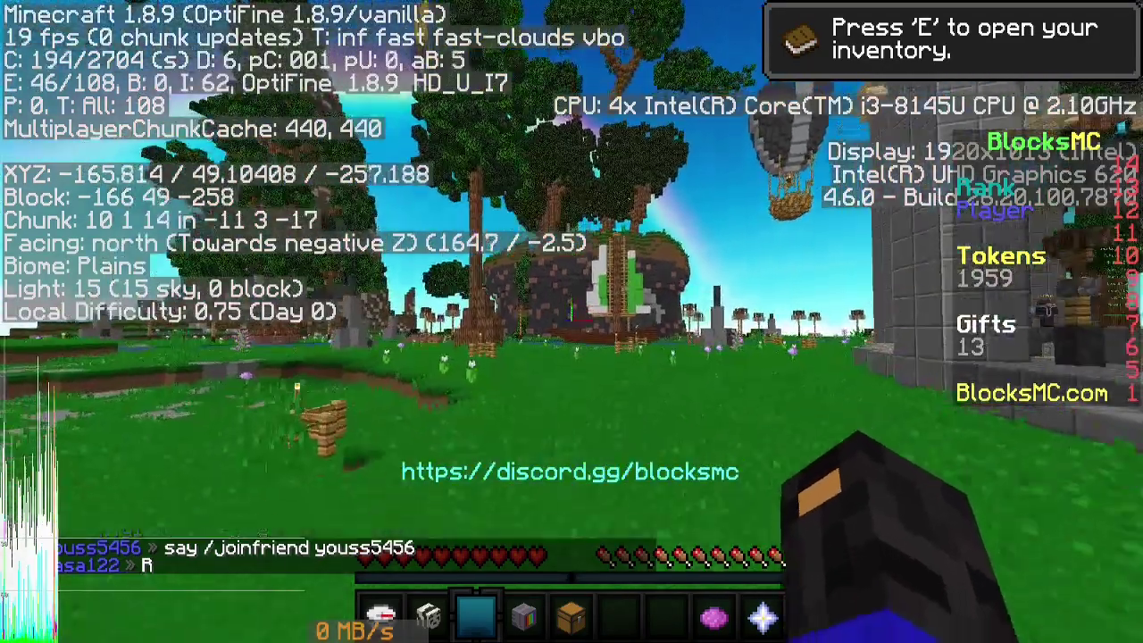
pyautogui.press('a')
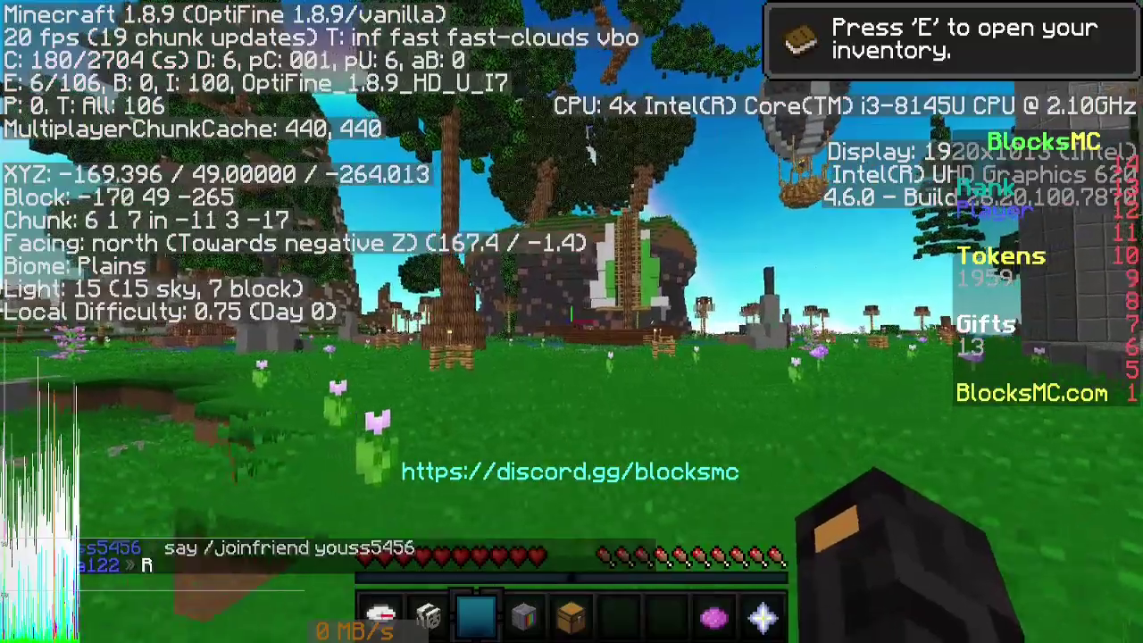
pyautogui.press('w')
pyautogui.press('space')
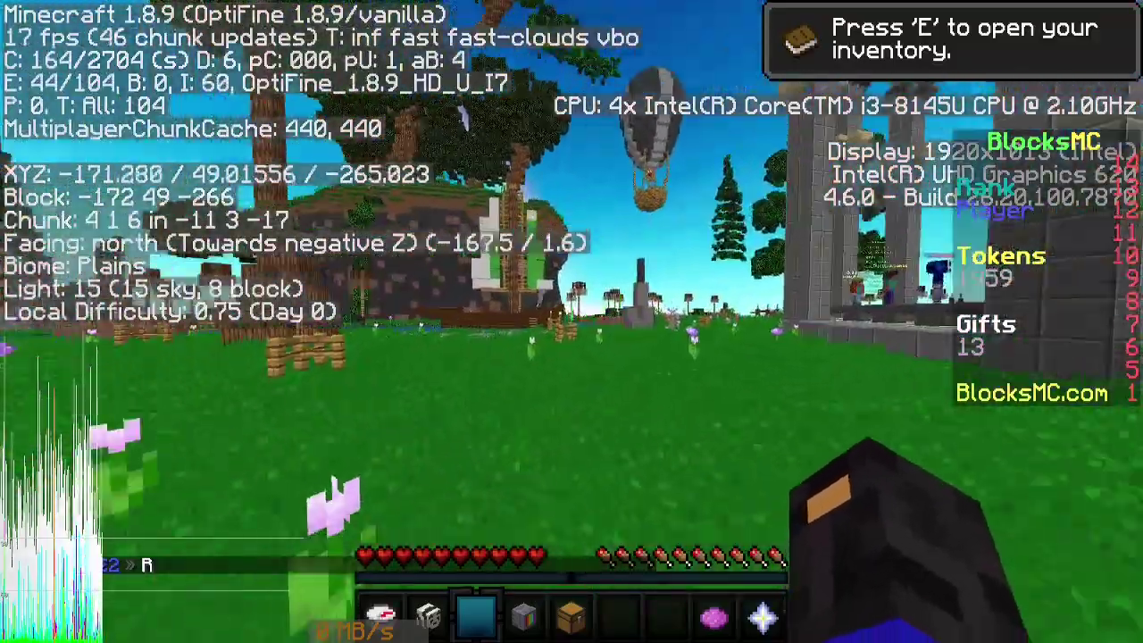
pyautogui.press('F3')
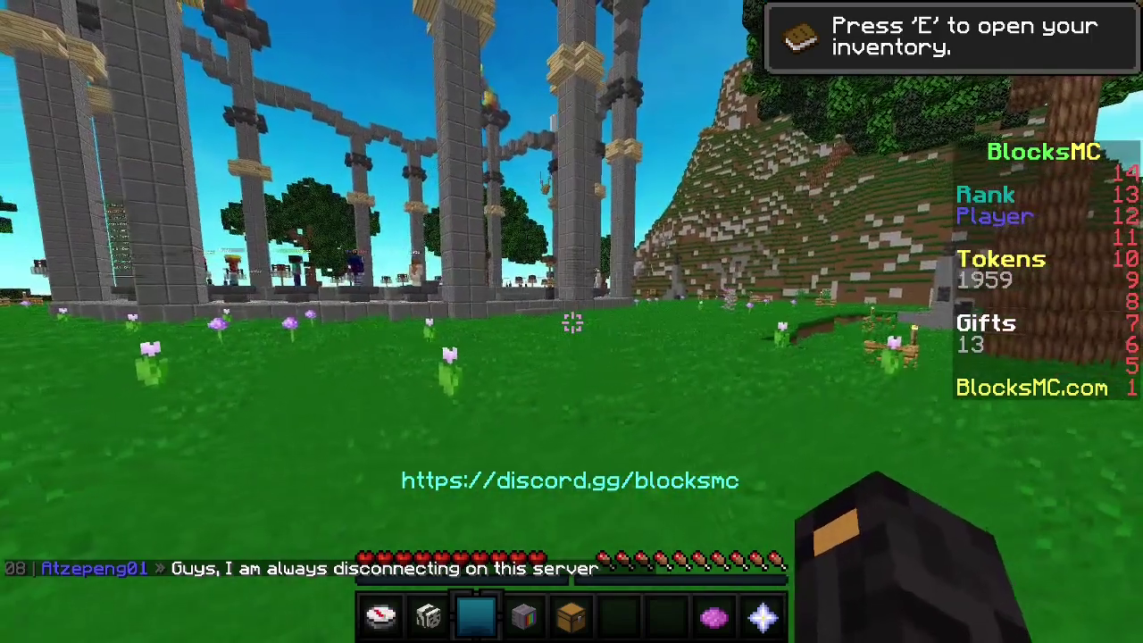
# Recheck the frame rate with the debug overlay while walking over the grass toward the stone path, and hide the overlay.
pyautogui.press('F3')
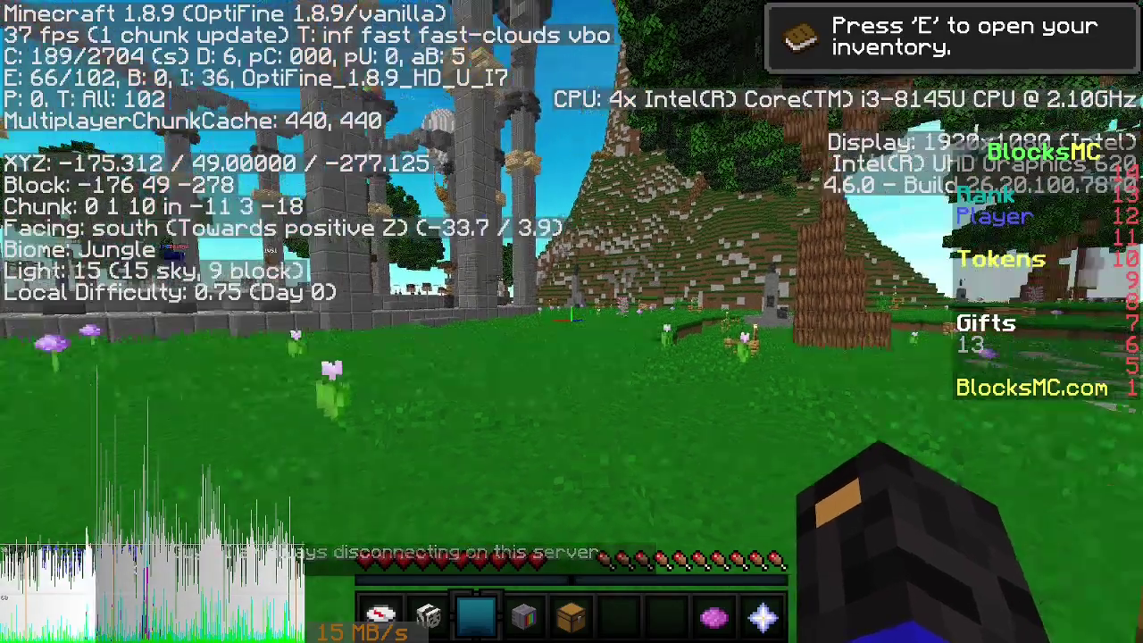
pyautogui.press('w')
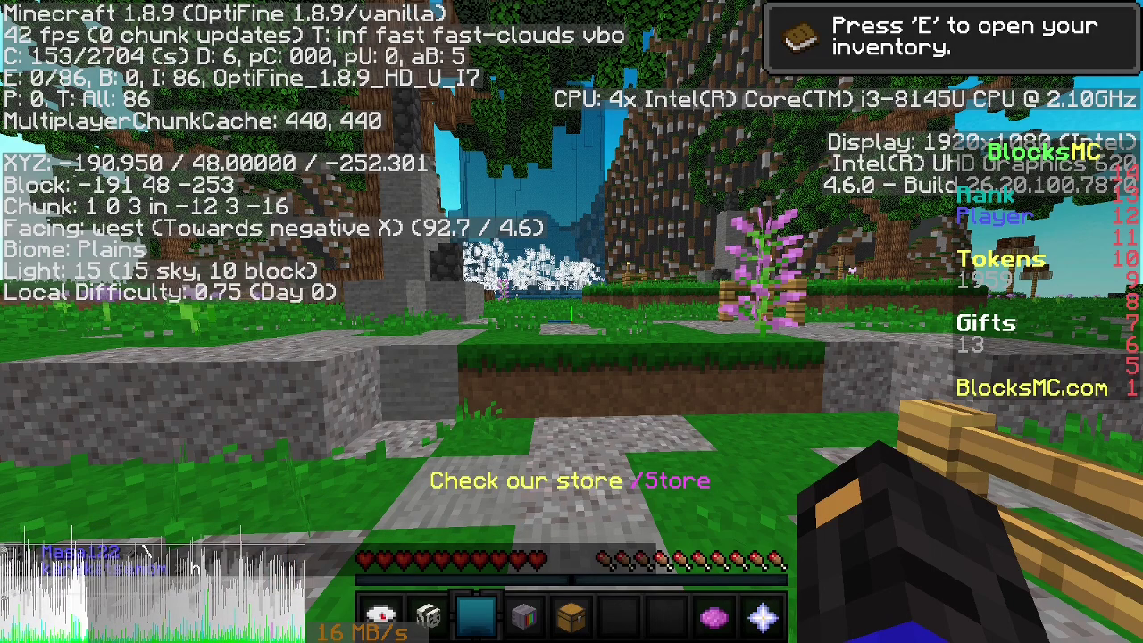
pyautogui.press('F3')
# Switch to the front-facing third-person camera and view the player character with OptiFine zoom on and off.
pyautogui.press('F5')
pyautogui.press('F5')
pyautogui.press('c')
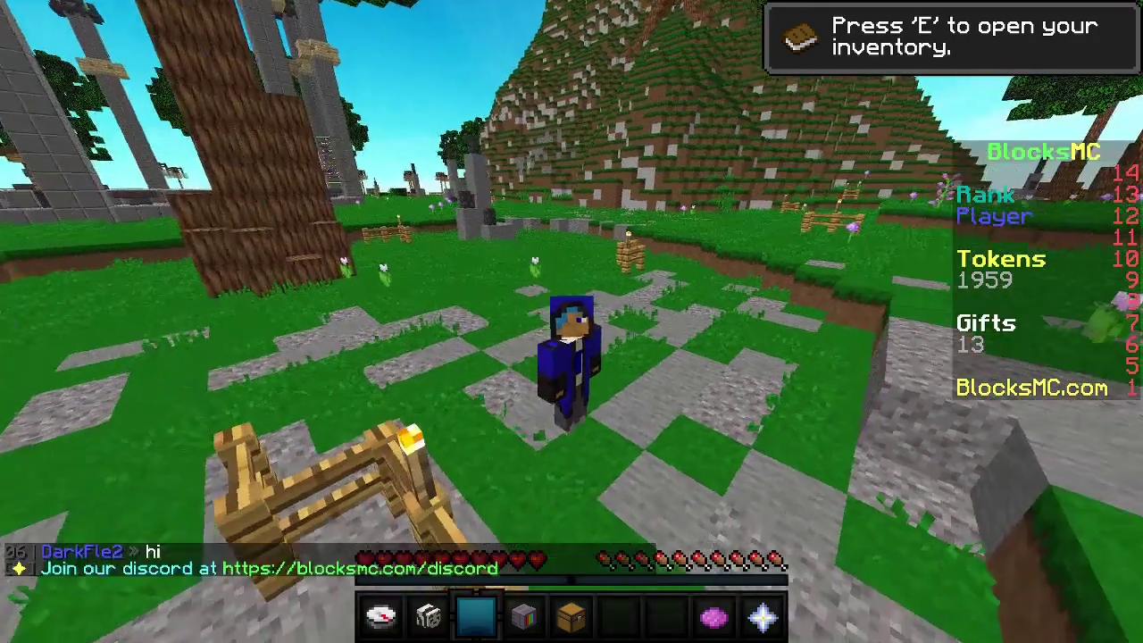
pyautogui.press('c')
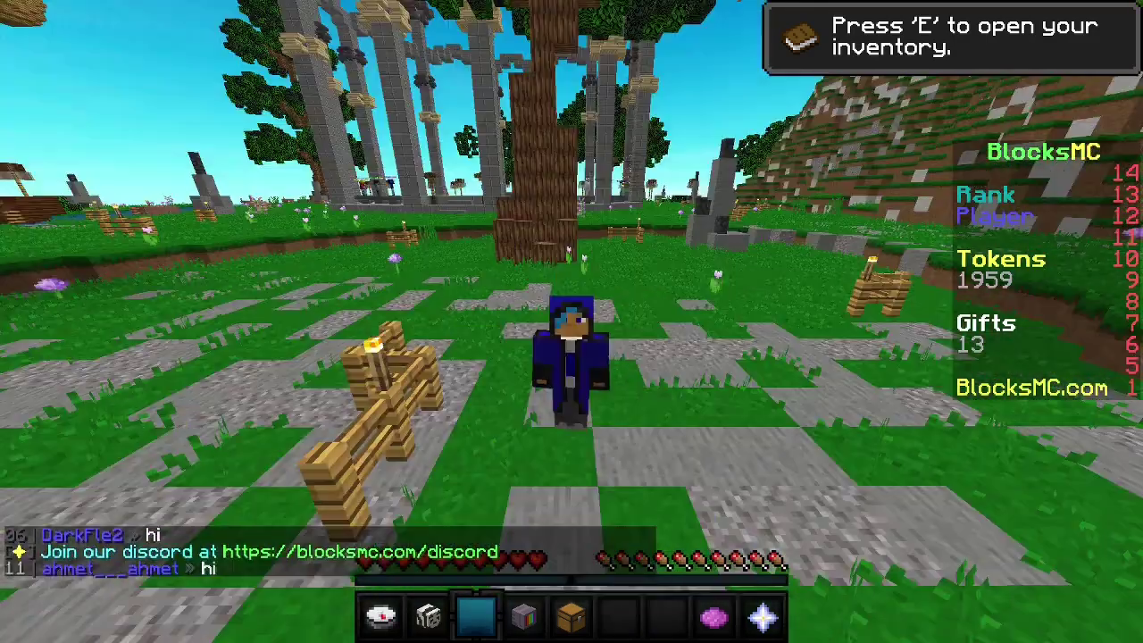
pyautogui.press('c')
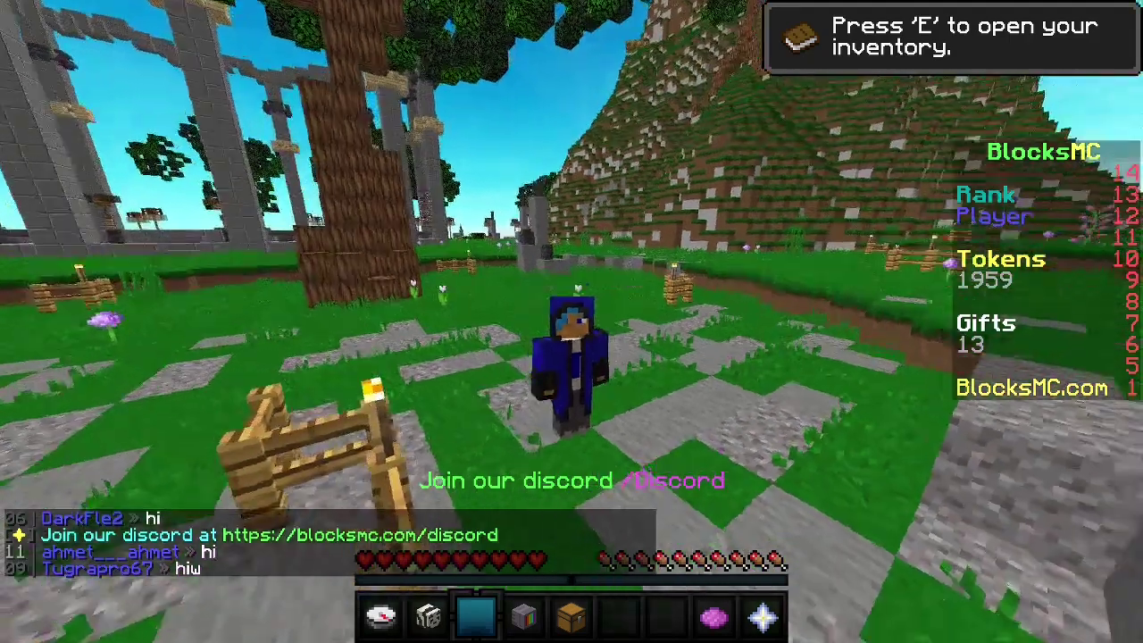
pyautogui.press('c')
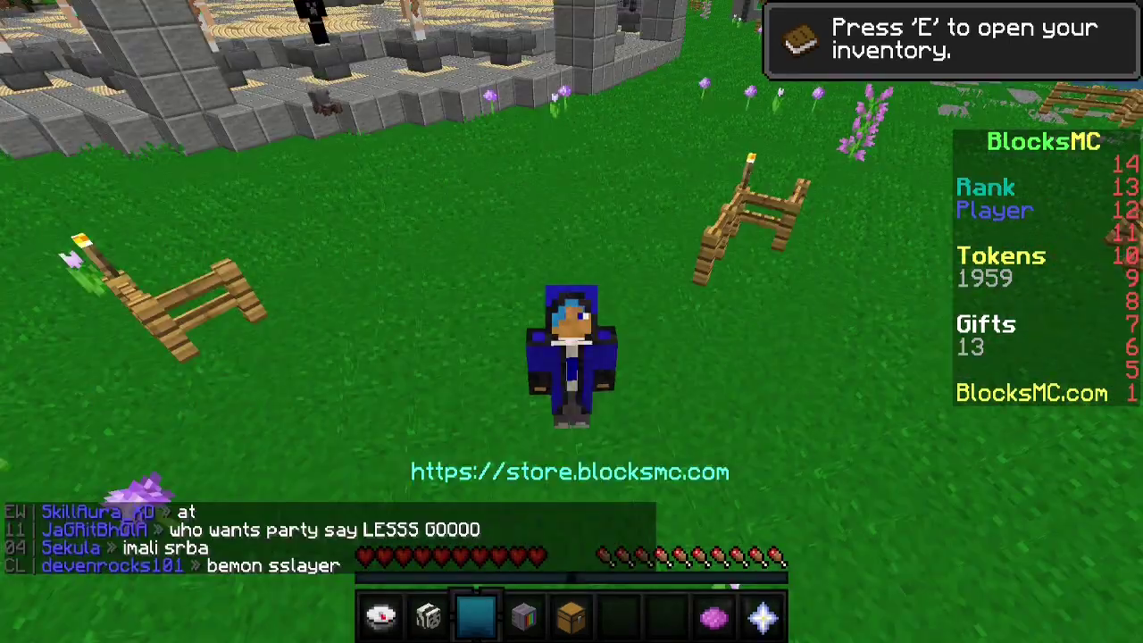
pyautogui.press('c')
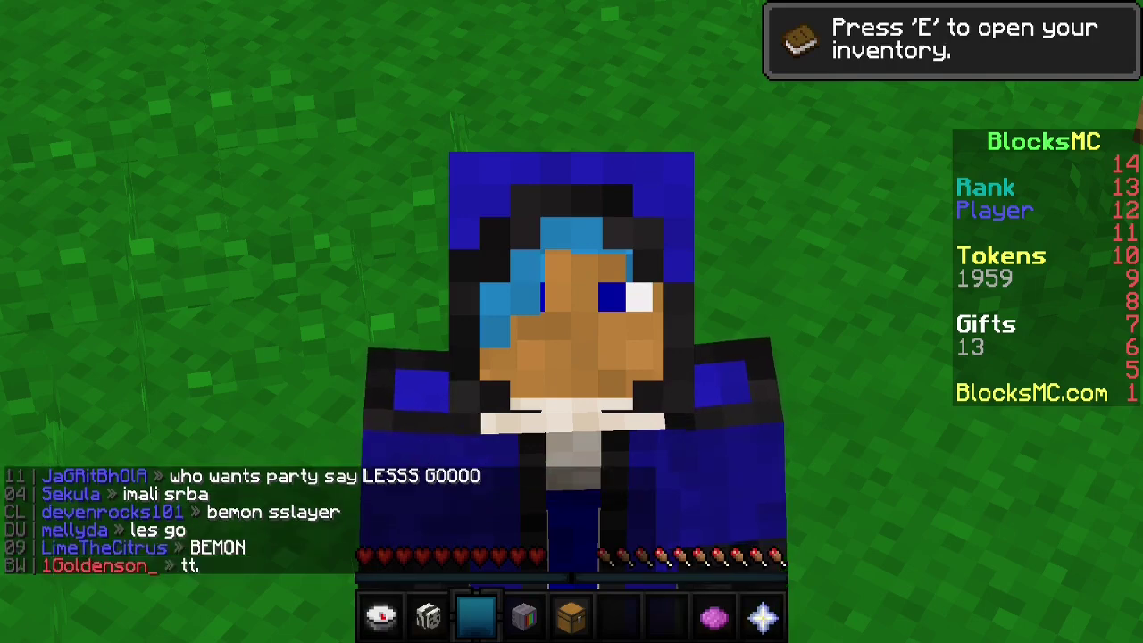
pyautogui.press('c')
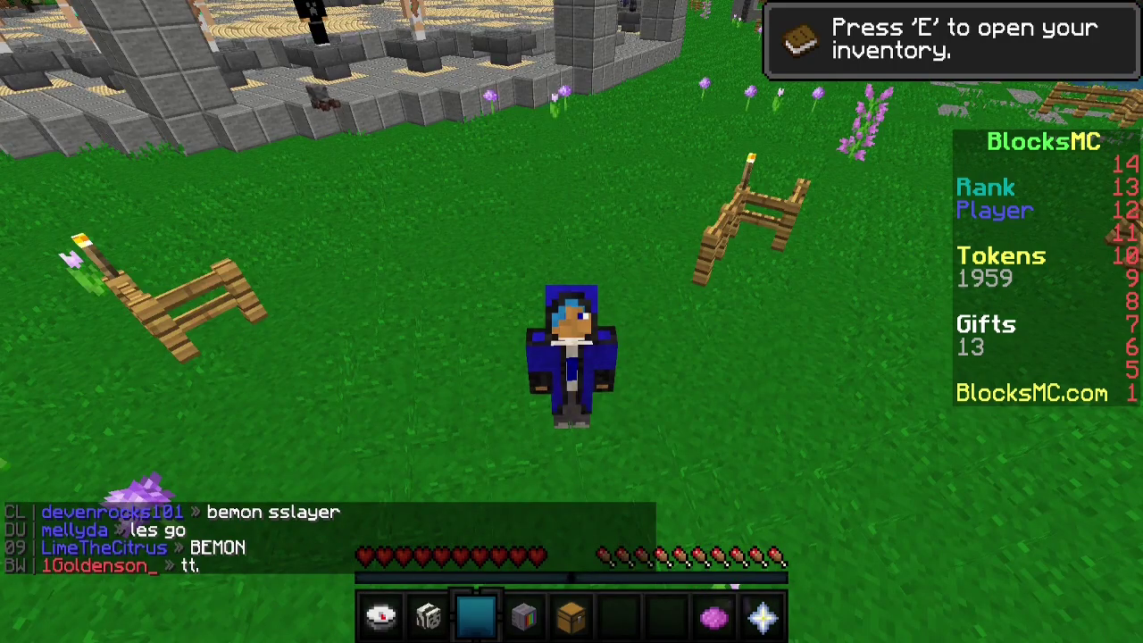
pyautogui.press('c')
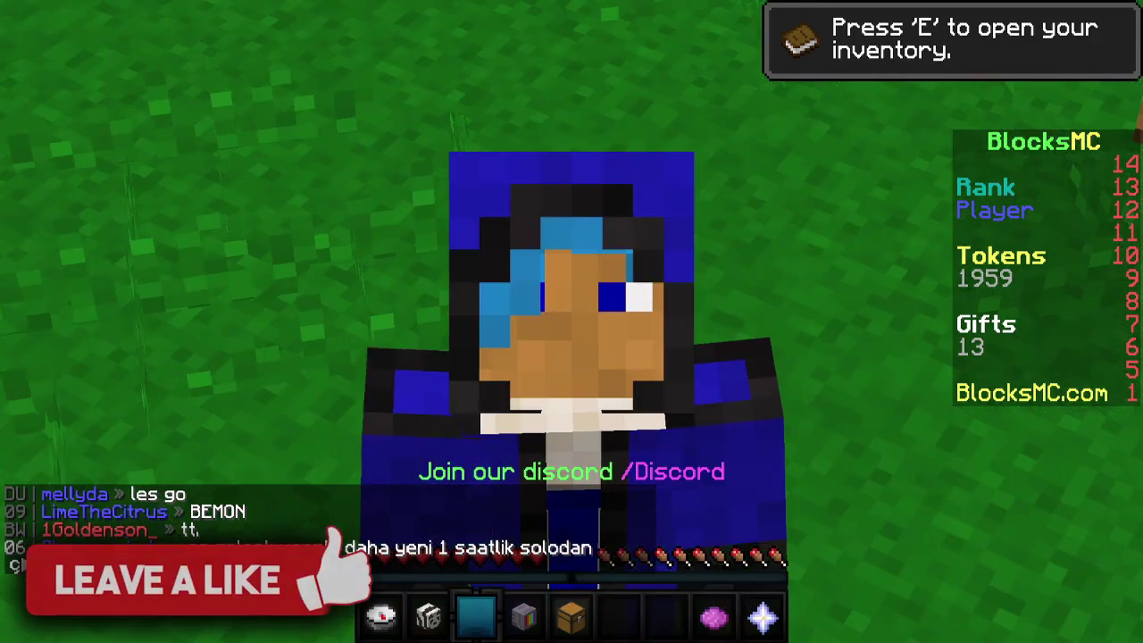
pyautogui.press('c')
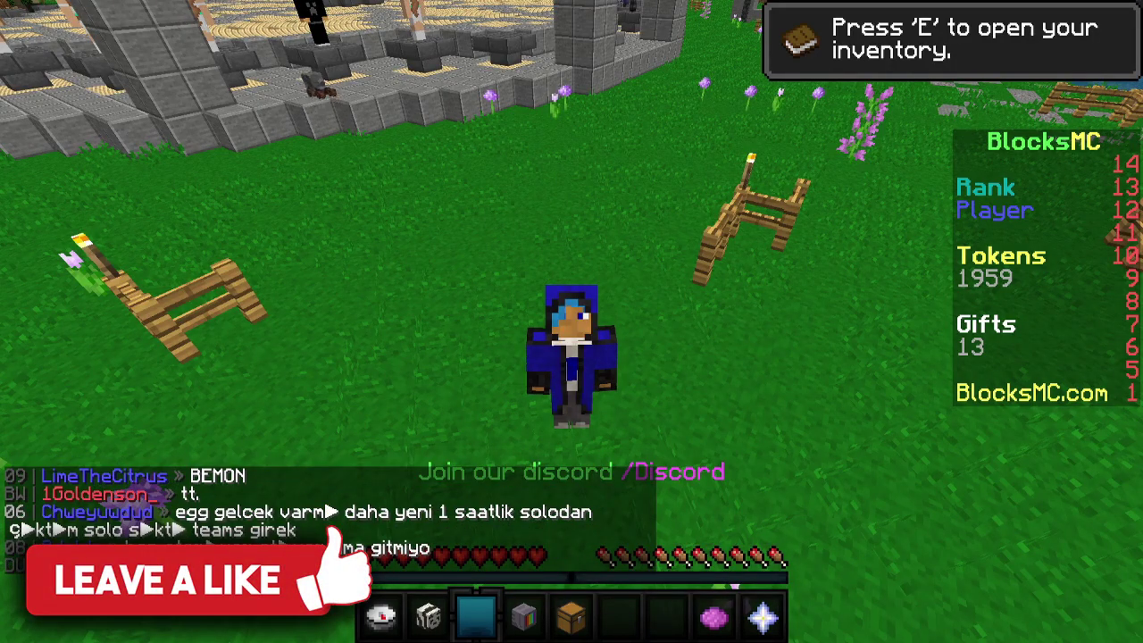
pyautogui.press('c')
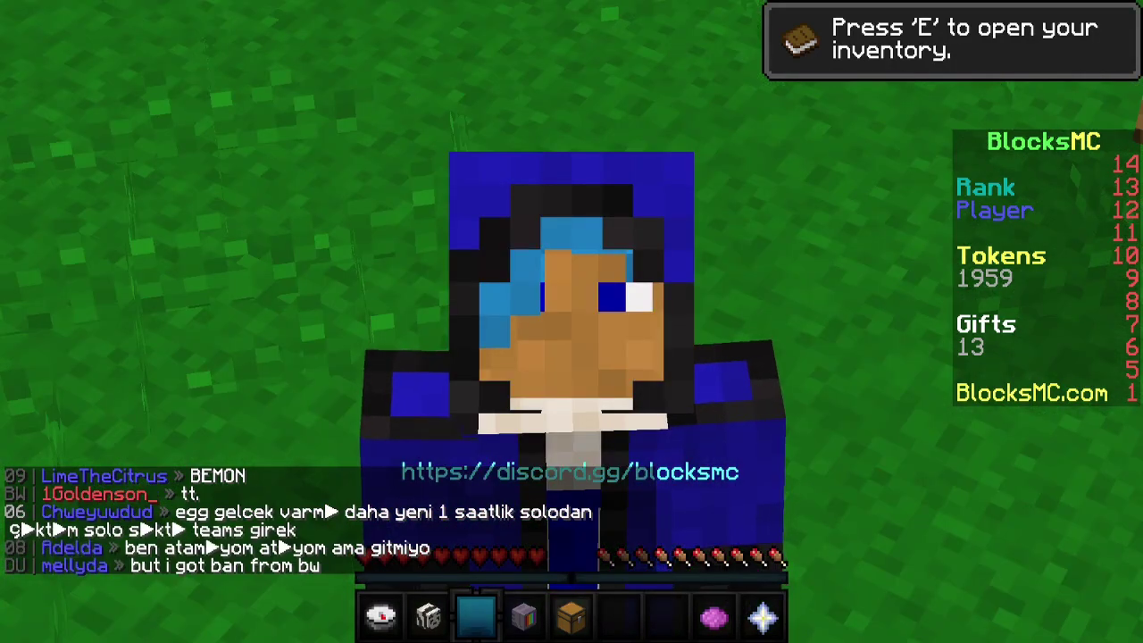